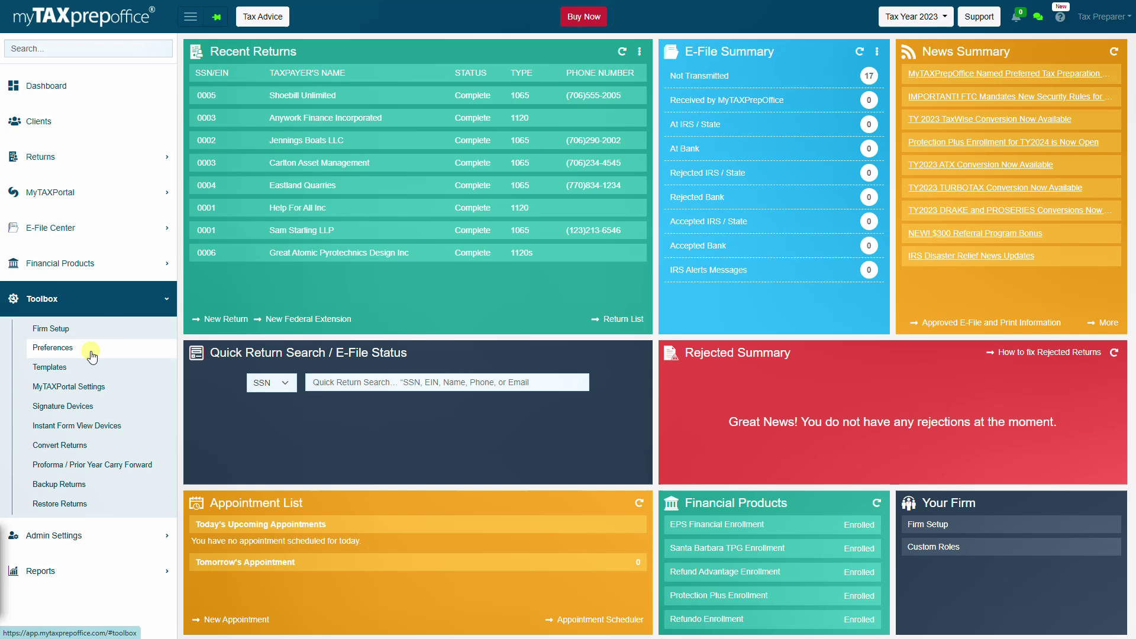
# Step: Register and authorize the SM-S928U phone as a new signature capture device
pyautogui.click(63, 406)
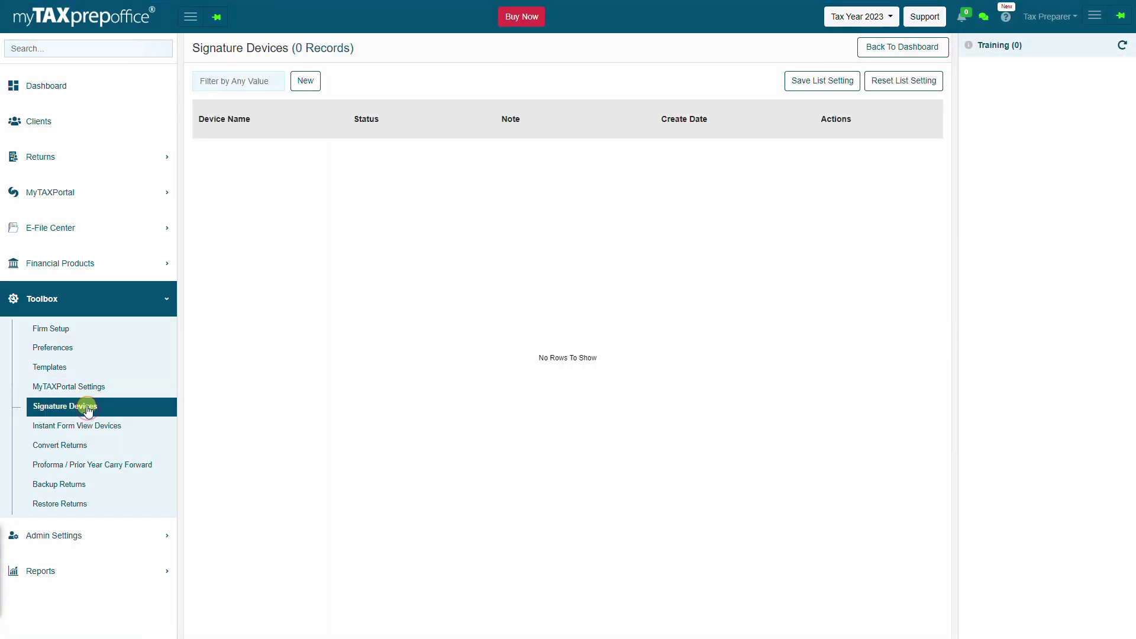
pyautogui.click(307, 82)
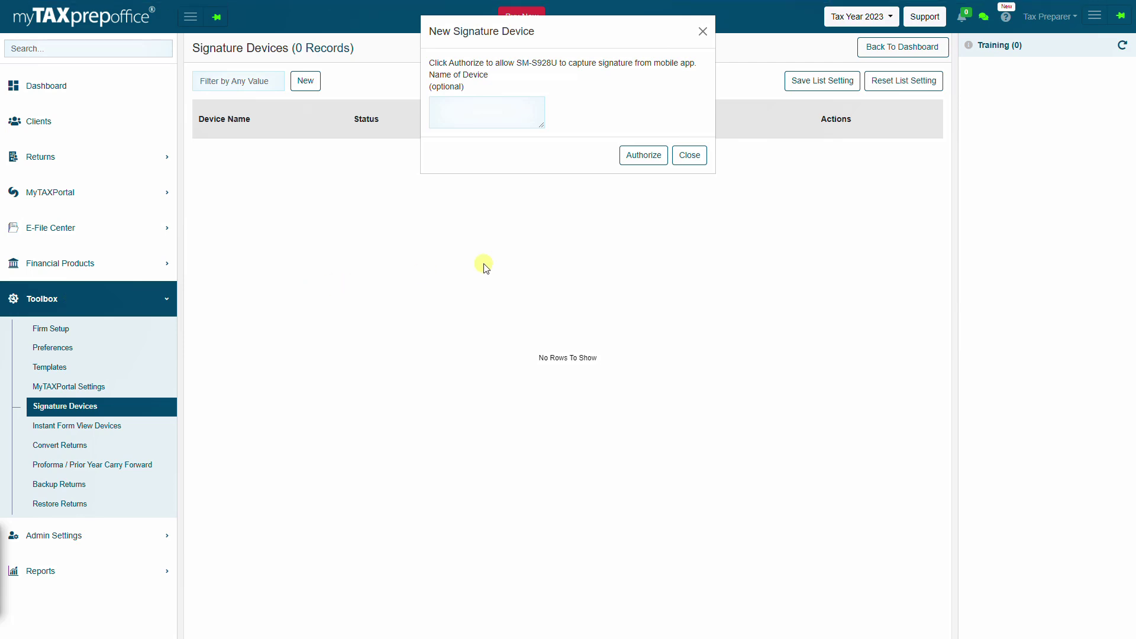
pyautogui.click(638, 151)
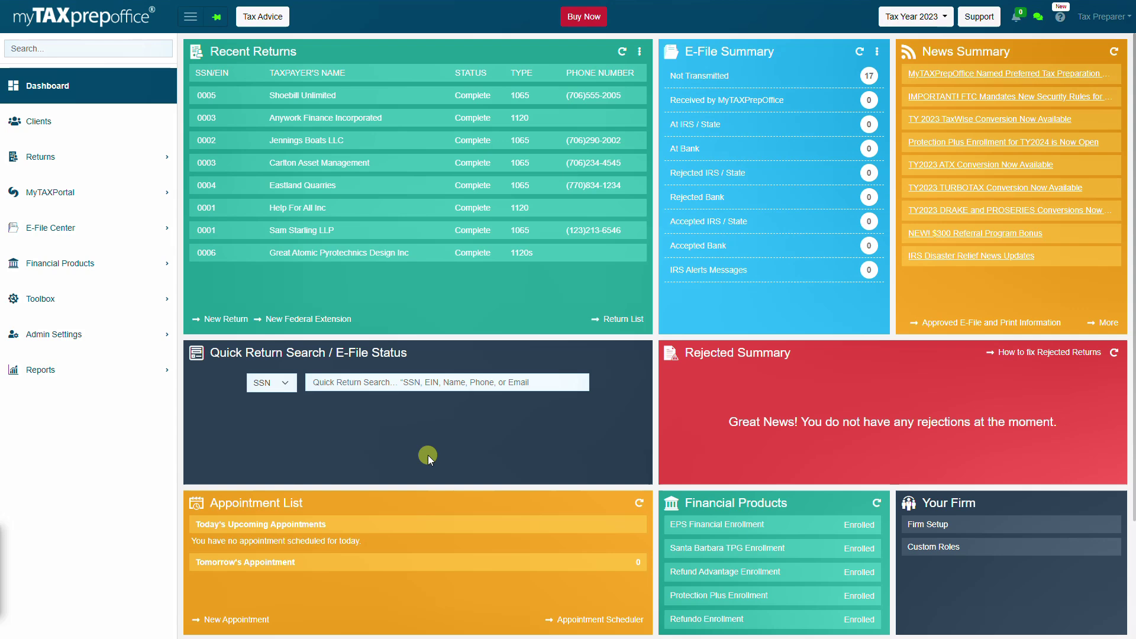
# Step: Edit the Tax Preparer user in Firm Setup and start signature capture to show its QR code
pyautogui.click(927, 525)
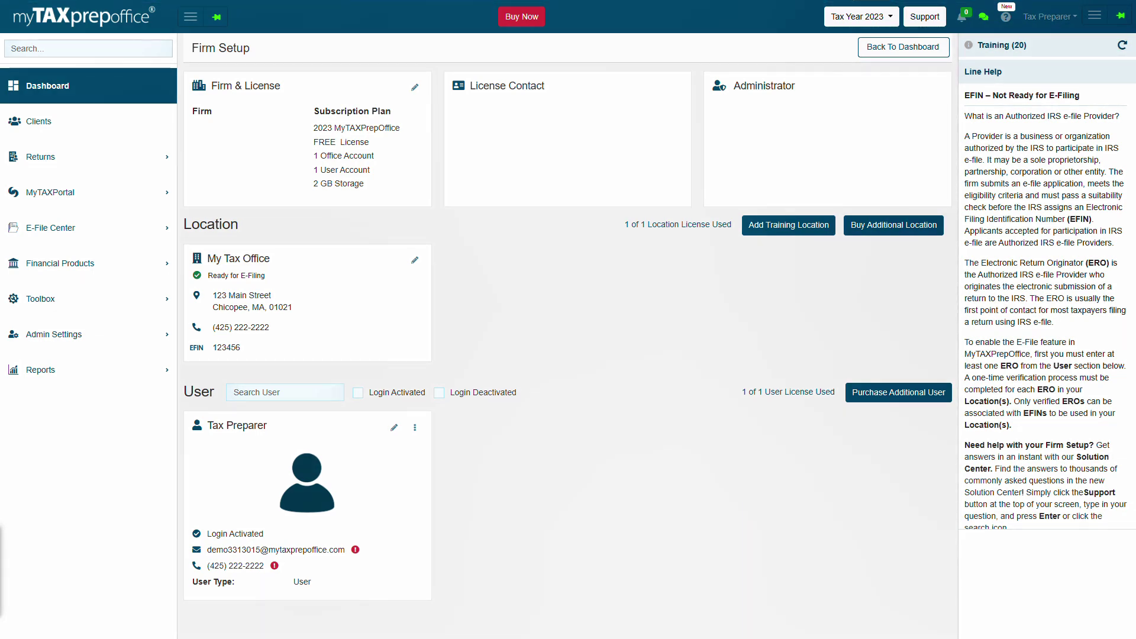
pyautogui.click(395, 427)
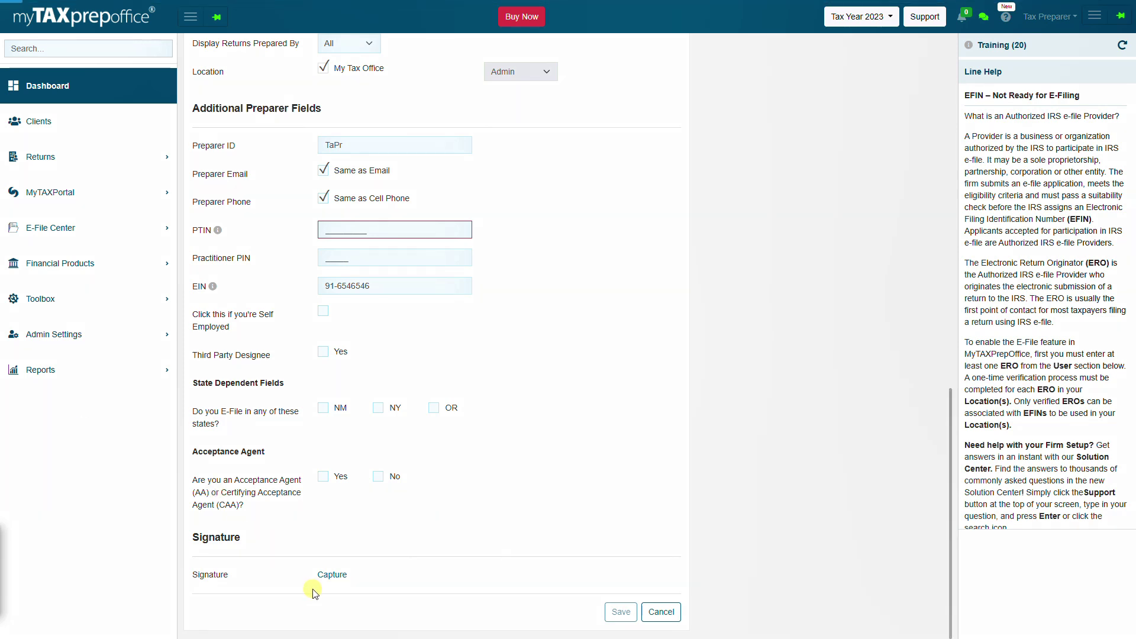
pyautogui.click(331, 576)
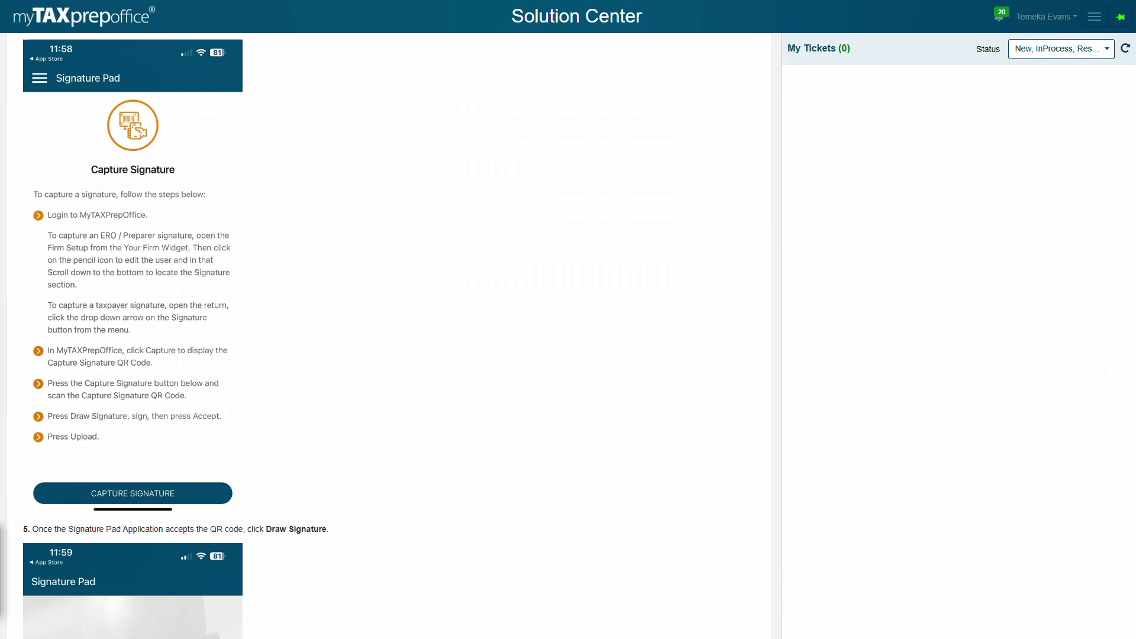
pyautogui.scroll(-6, 386, 337)
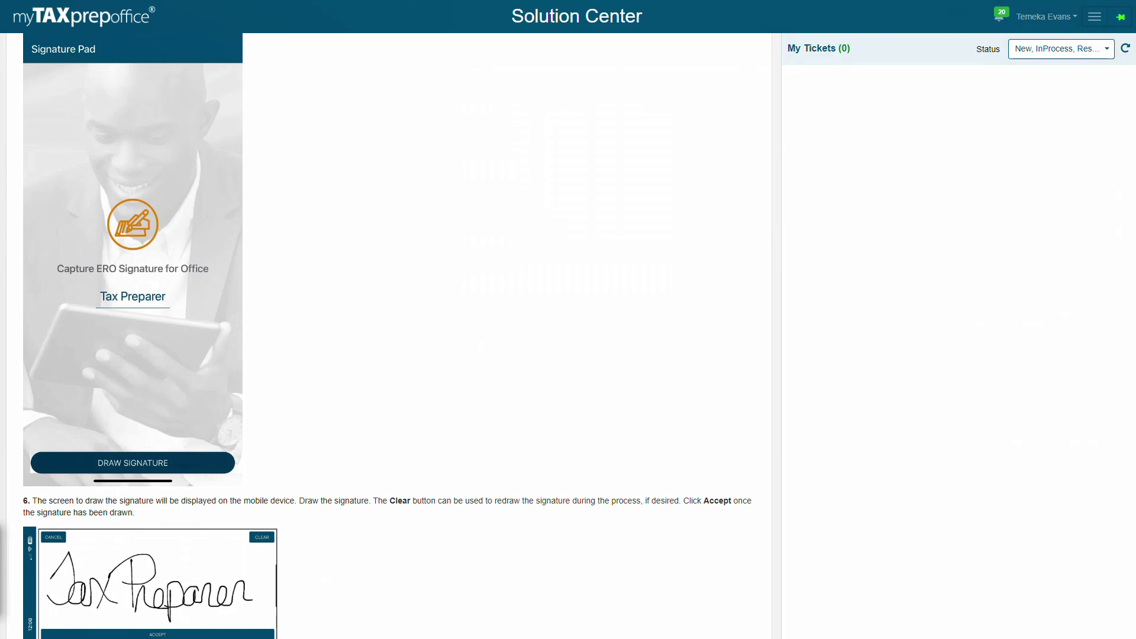
pyautogui.scroll(-6, 386, 337)
pyautogui.scroll(1, 387, 337)
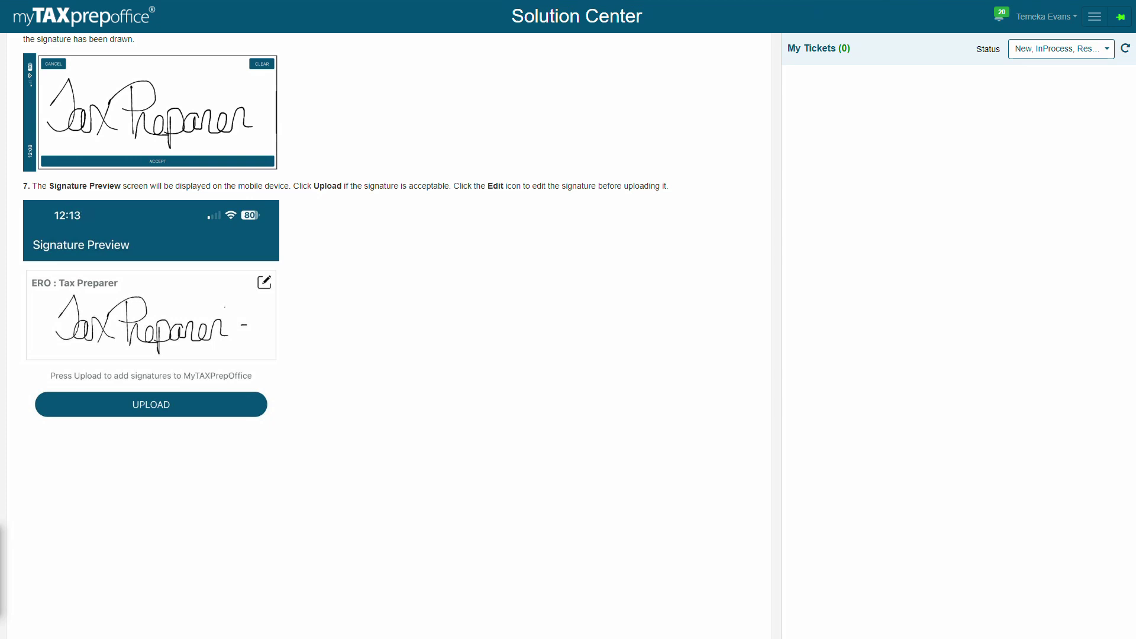
pyautogui.scroll(-6, 386, 338)
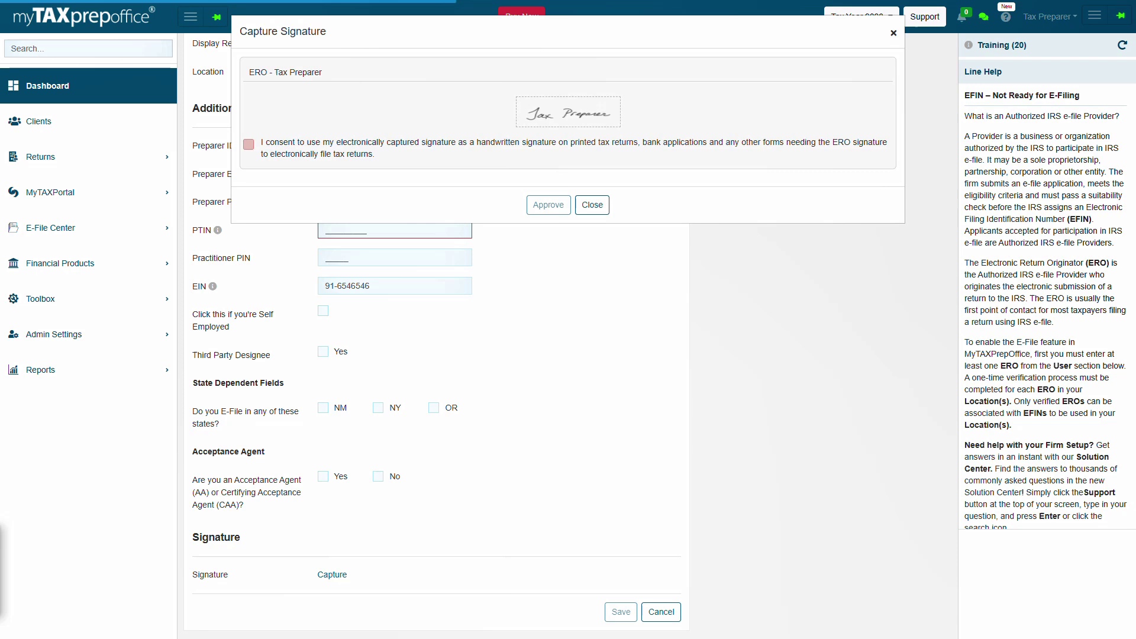
# Step: Give consent and approve the captured ERO signature in the Capture Signature dialog
pyautogui.click(249, 145)
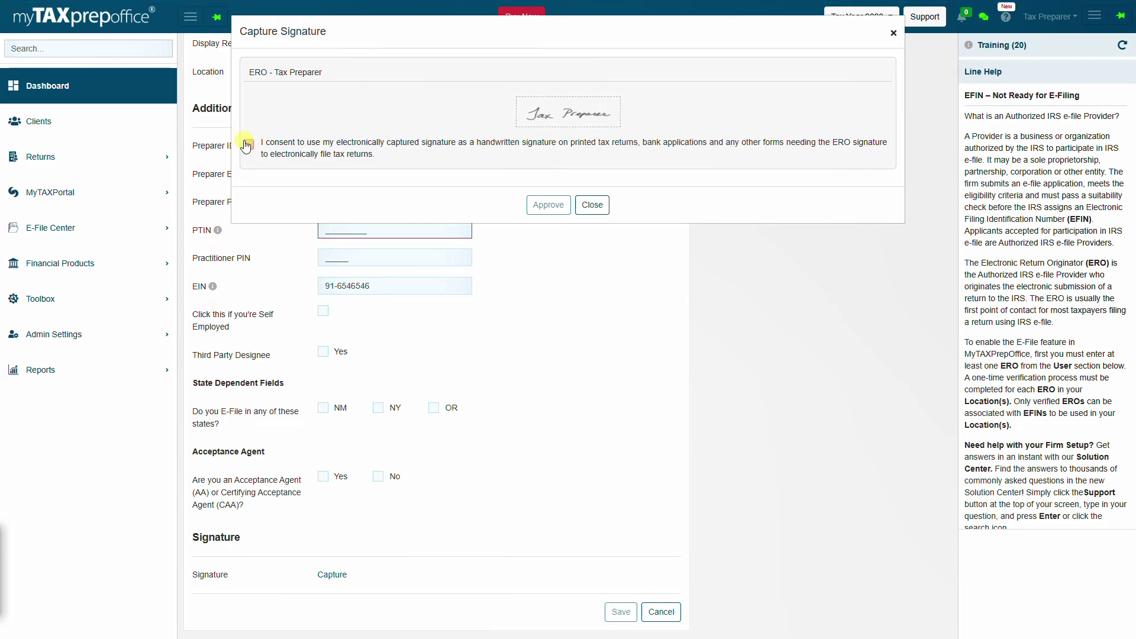
pyautogui.click(540, 211)
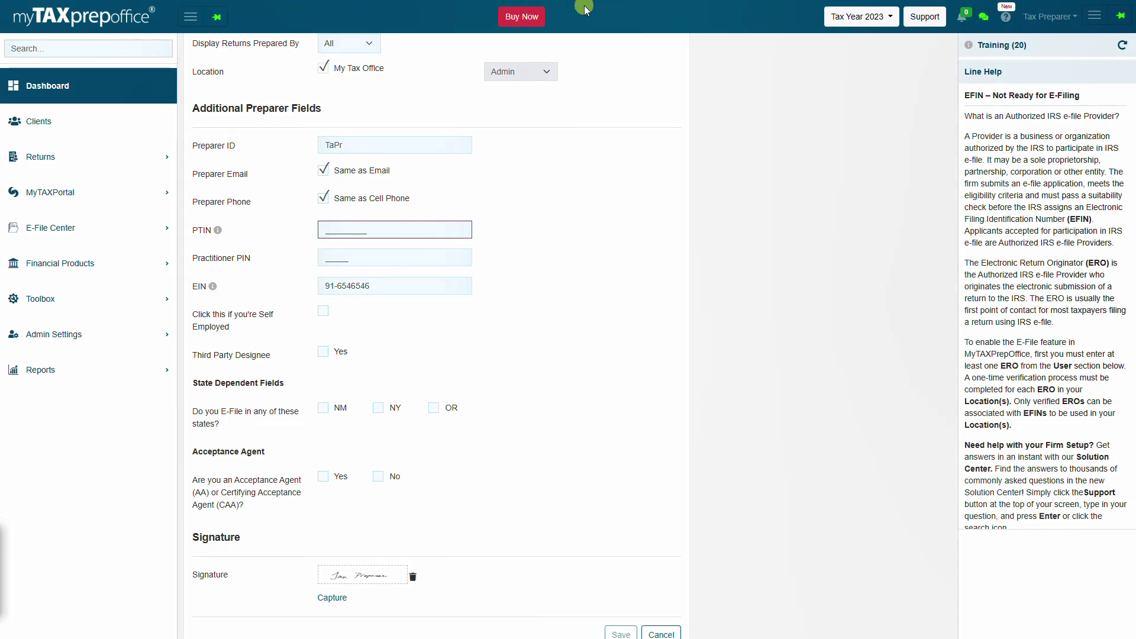
pyautogui.click(919, 14)
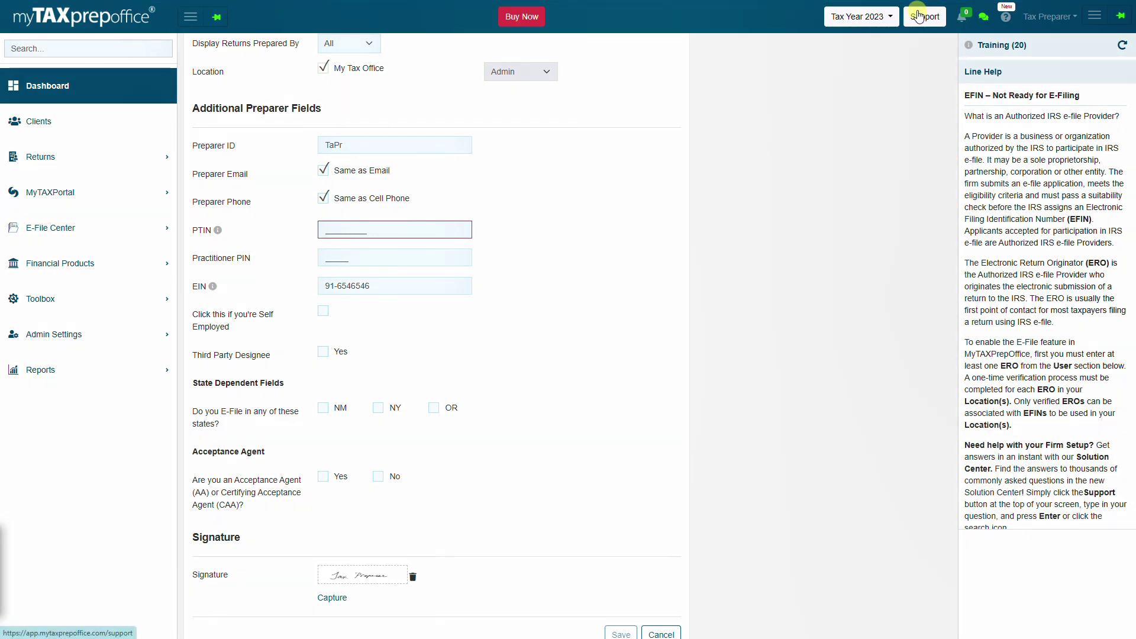